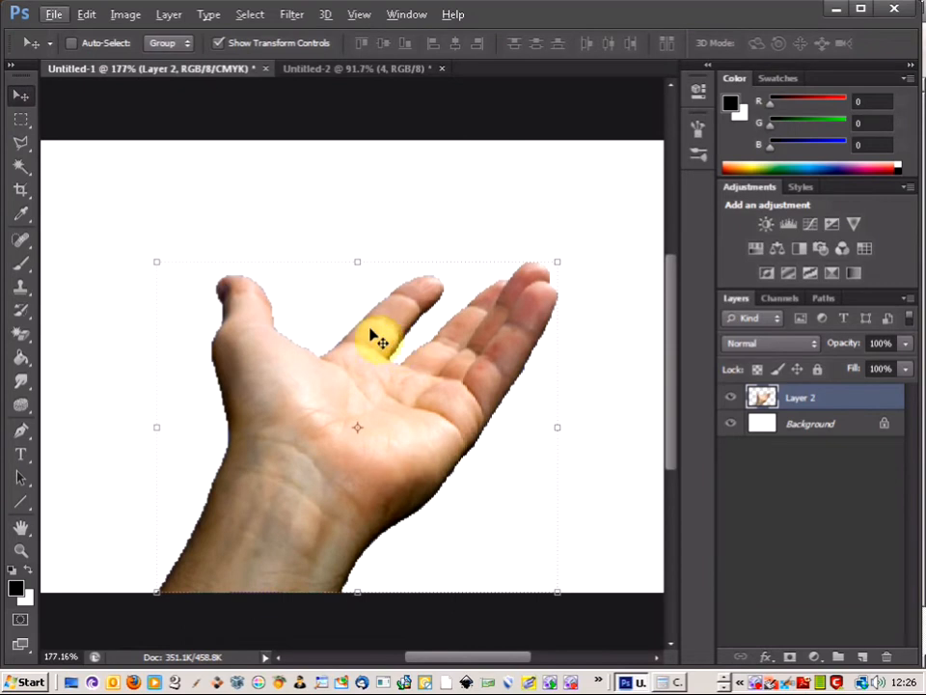
# - Start Puppet Warp on the hand layer, pin the palm and forearm, and shift the palm slightly up toward the fingers
pyautogui.click(87, 17)
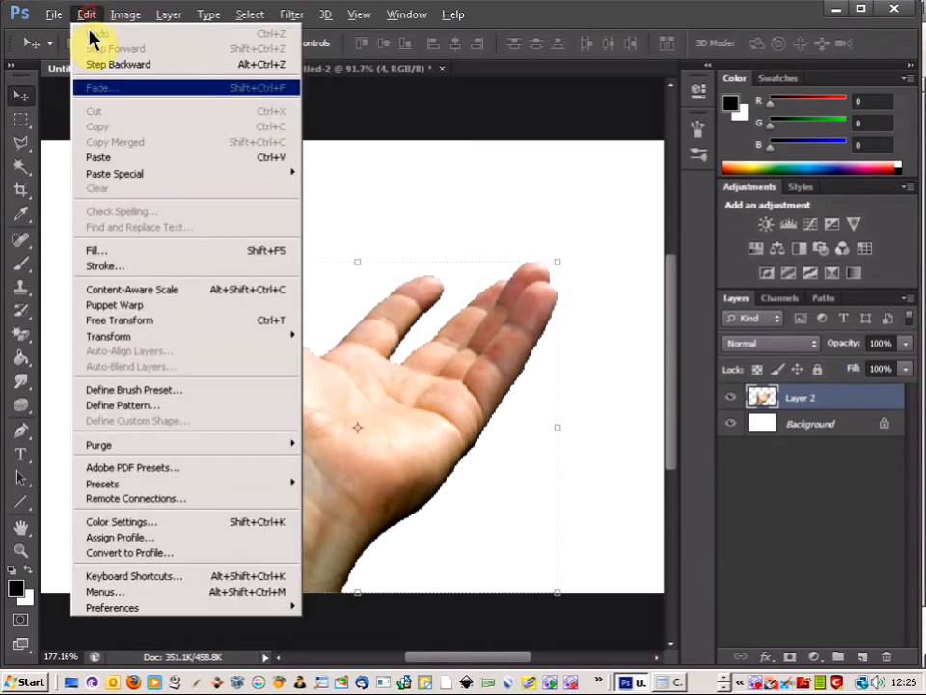
pyautogui.click(147, 305)
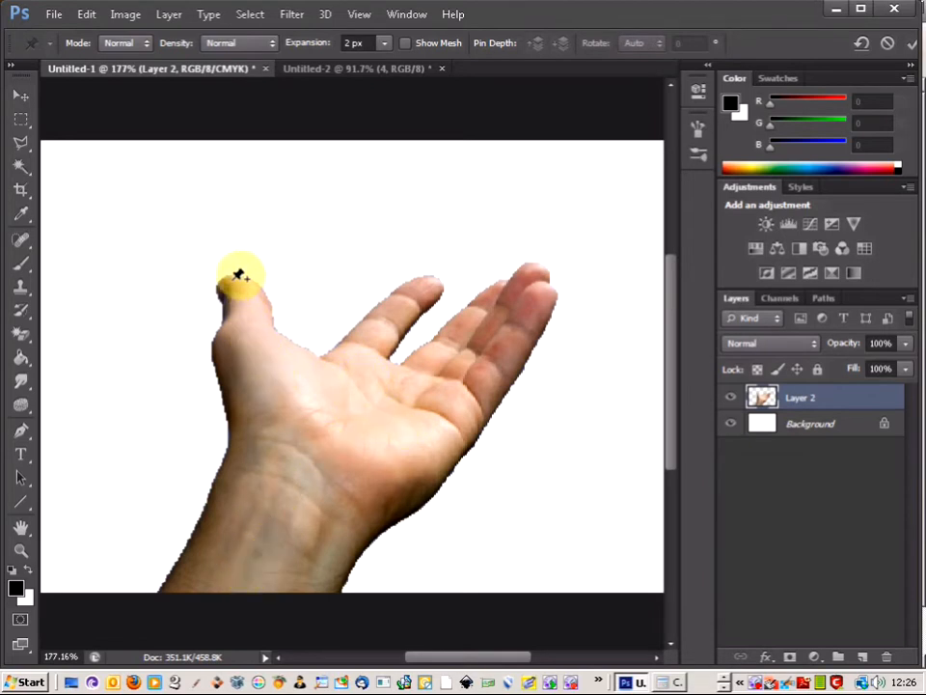
pyautogui.click(359, 395)
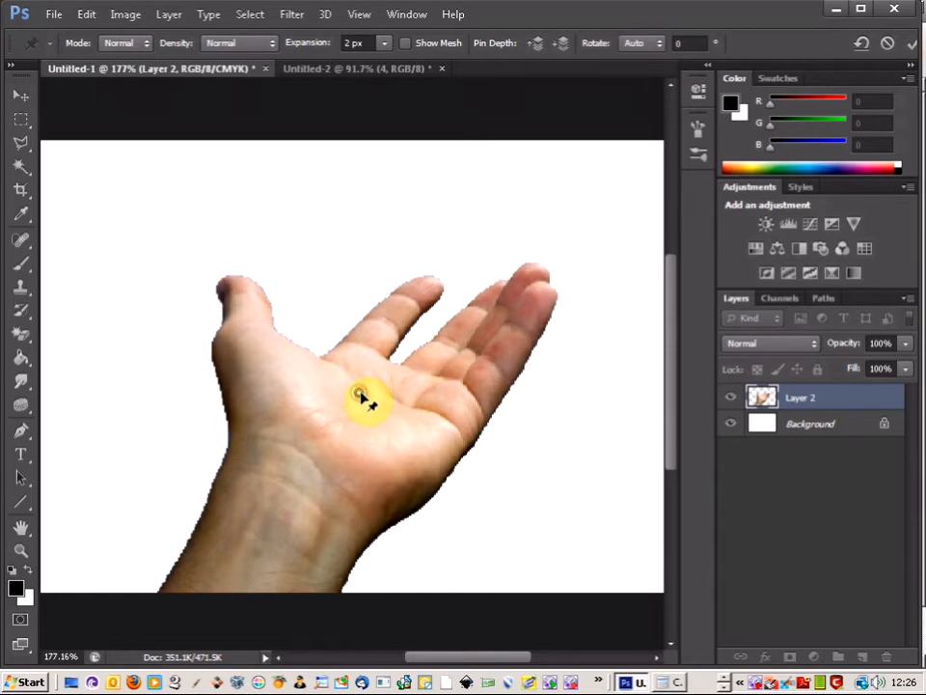
pyautogui.moveTo(357, 391)
pyautogui.mouseDown()
pyautogui.moveTo(343, 360)
pyautogui.moveTo(347, 381)
pyautogui.moveTo(377, 397)
pyautogui.moveTo(373, 364)
pyautogui.moveTo(342, 356)
pyautogui.moveTo(342, 382)
pyautogui.moveTo(369, 396)
pyautogui.mouseUp()
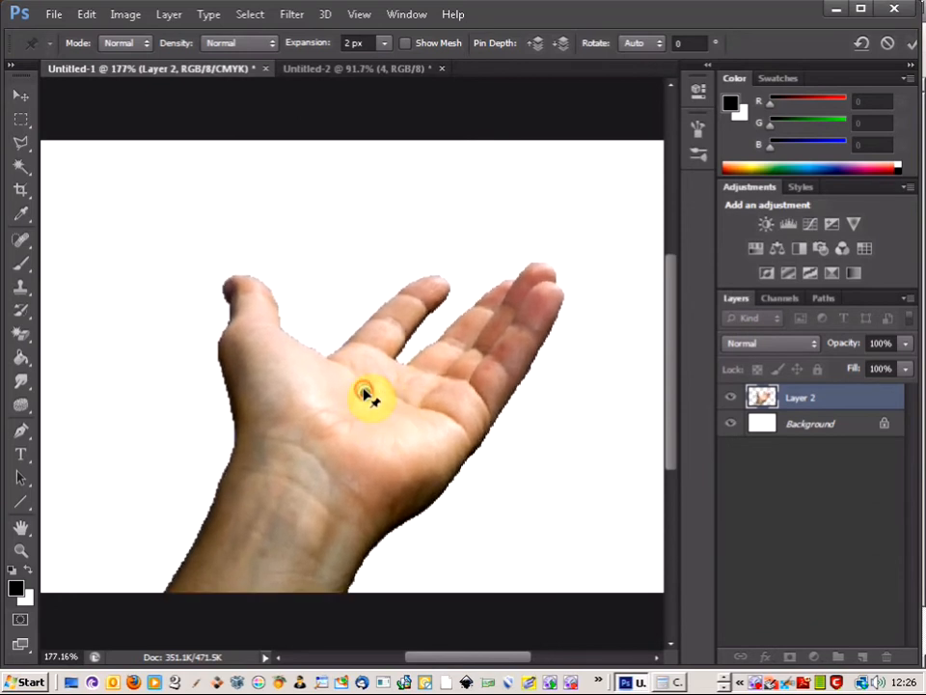
pyautogui.click(285, 544)
pyautogui.moveTo(366, 396)
pyautogui.mouseDown()
pyautogui.moveTo(339, 371)
pyautogui.moveTo(316, 380)
pyautogui.moveTo(374, 393)
pyautogui.moveTo(376, 384)
pyautogui.mouseUp()
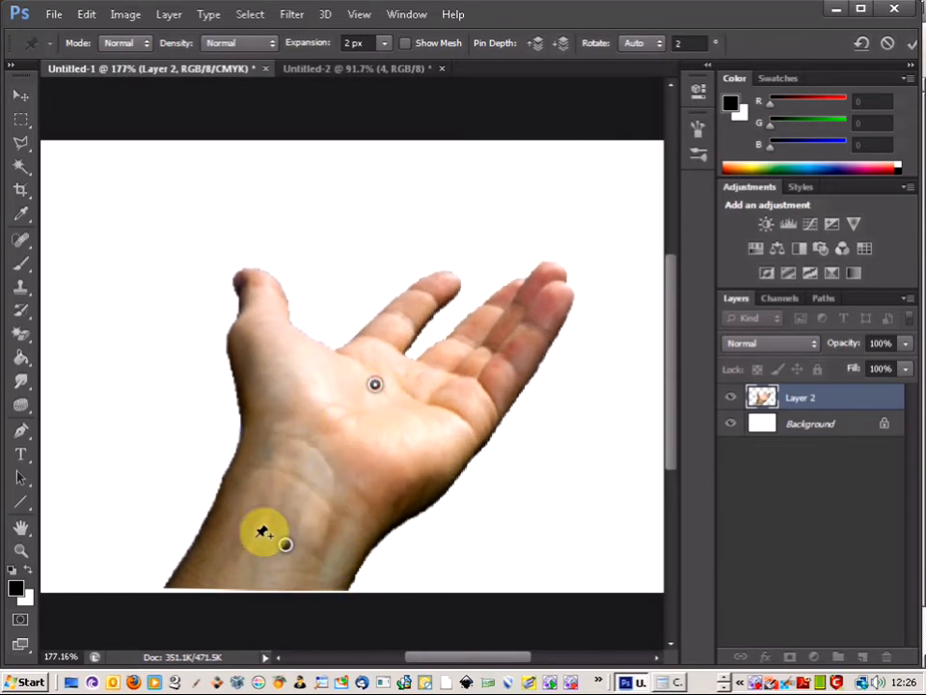
# - Anchor the hand with pins on both sides of the wrist, the outer fingertip, the middle of the fingers and the outer palm
pyautogui.click(252, 448)
pyautogui.click(427, 502)
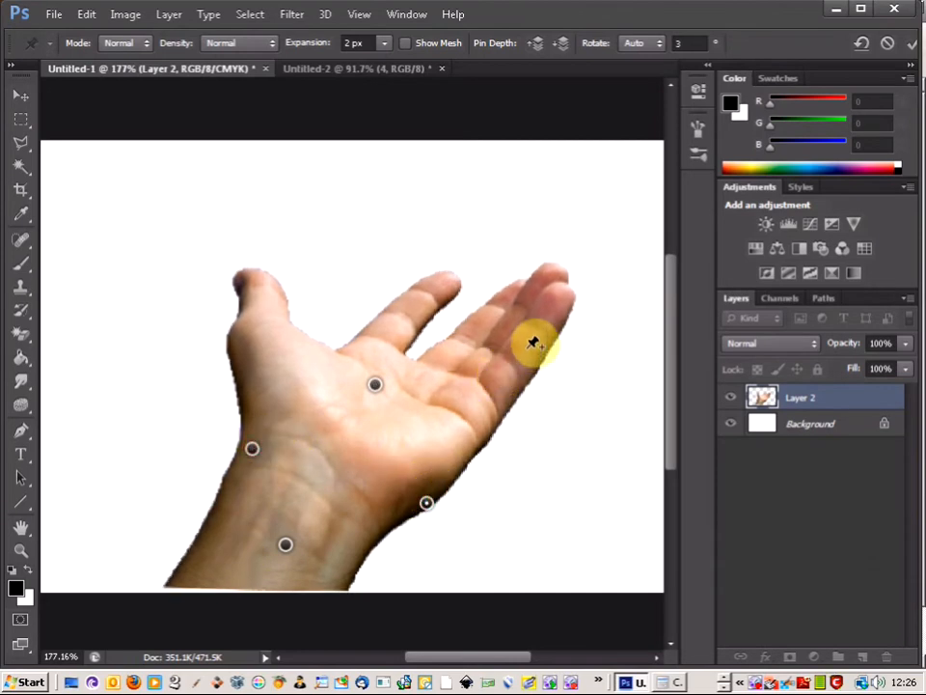
pyautogui.click(566, 299)
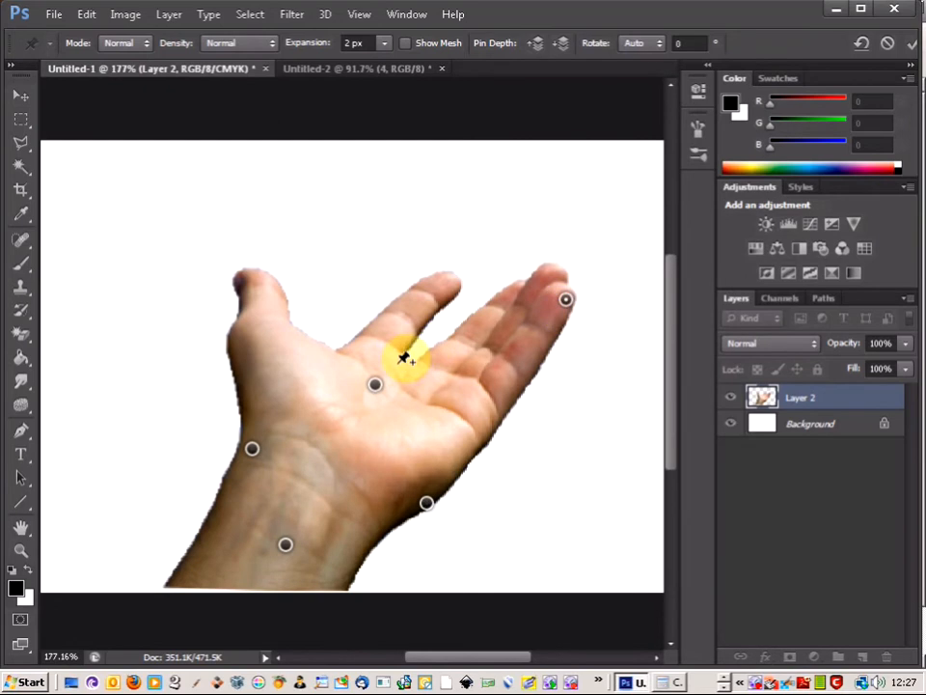
pyautogui.click(471, 344)
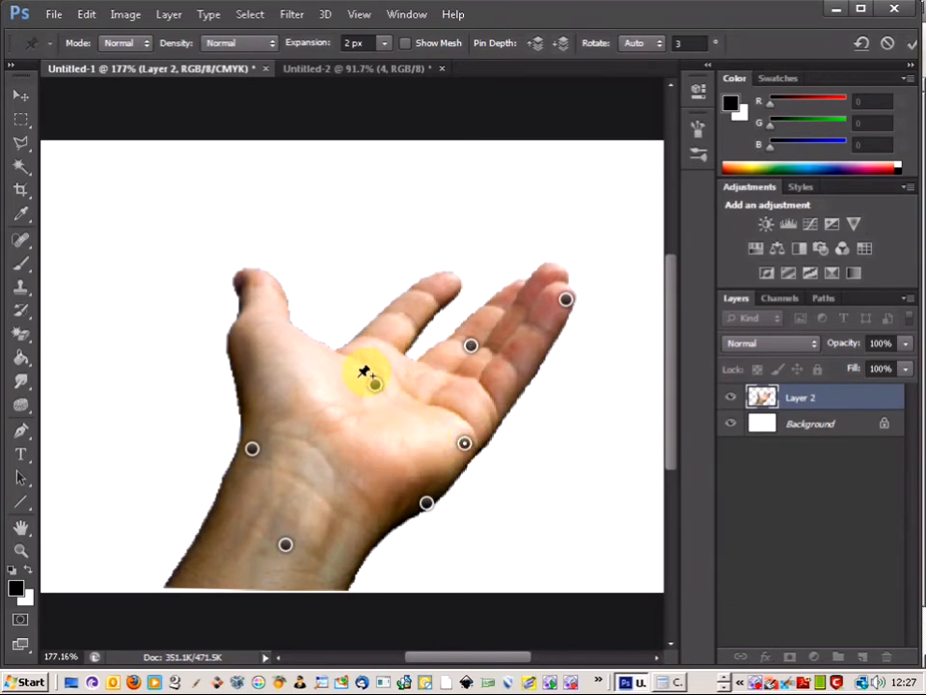
# - Remove and re-place the pin on the outer fingertip, and briefly show the warp mesh before hiding it again
pyautogui.click(566, 300)
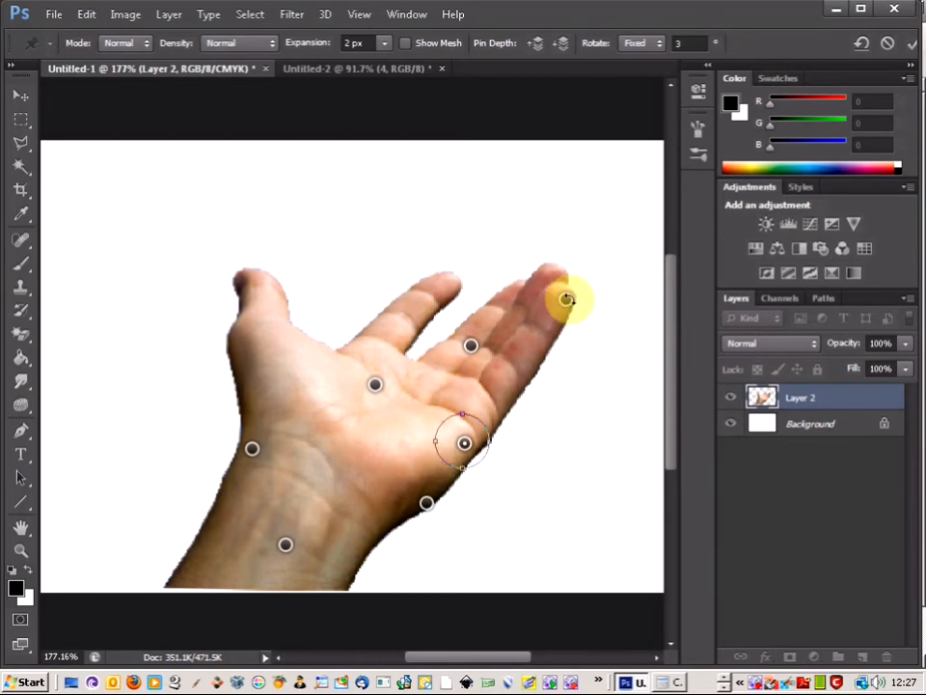
pyautogui.keyDown('alt'); pyautogui.click(566, 301); pyautogui.keyUp('alt')
pyautogui.click(568, 301)
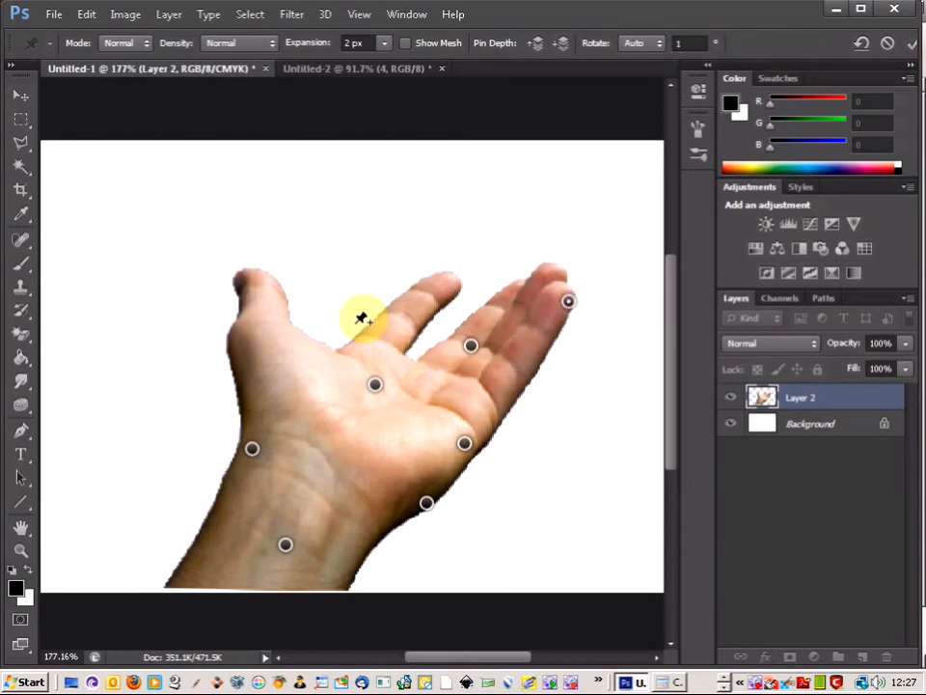
pyautogui.click(407, 44)
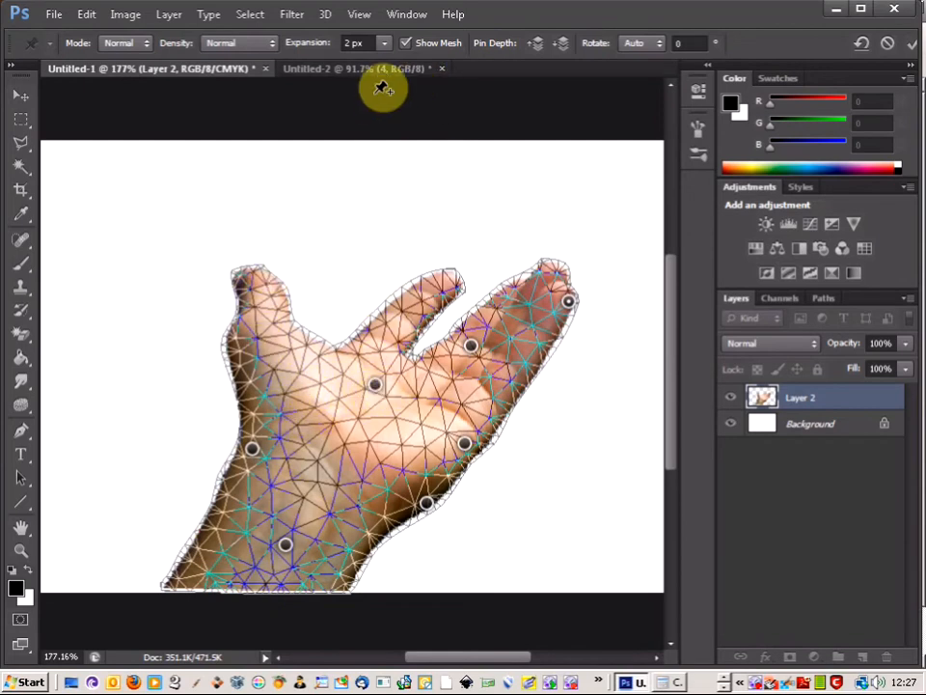
pyautogui.click(406, 44)
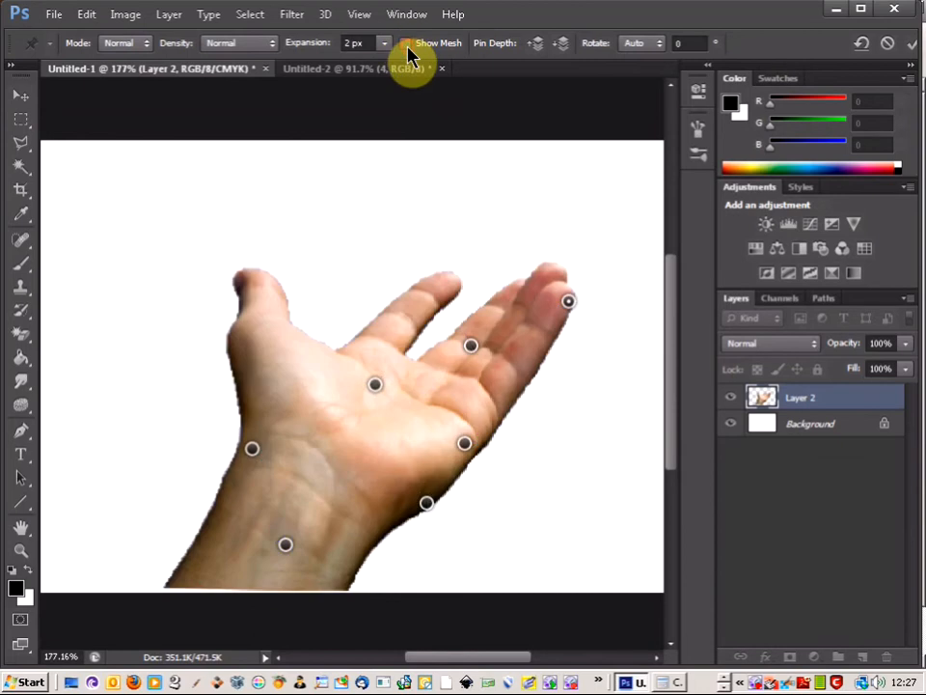
# - Pin the base, middle and tip of the index finger, and bend its tip up toward the thumb
pyautogui.click(383, 343)
pyautogui.click(407, 316)
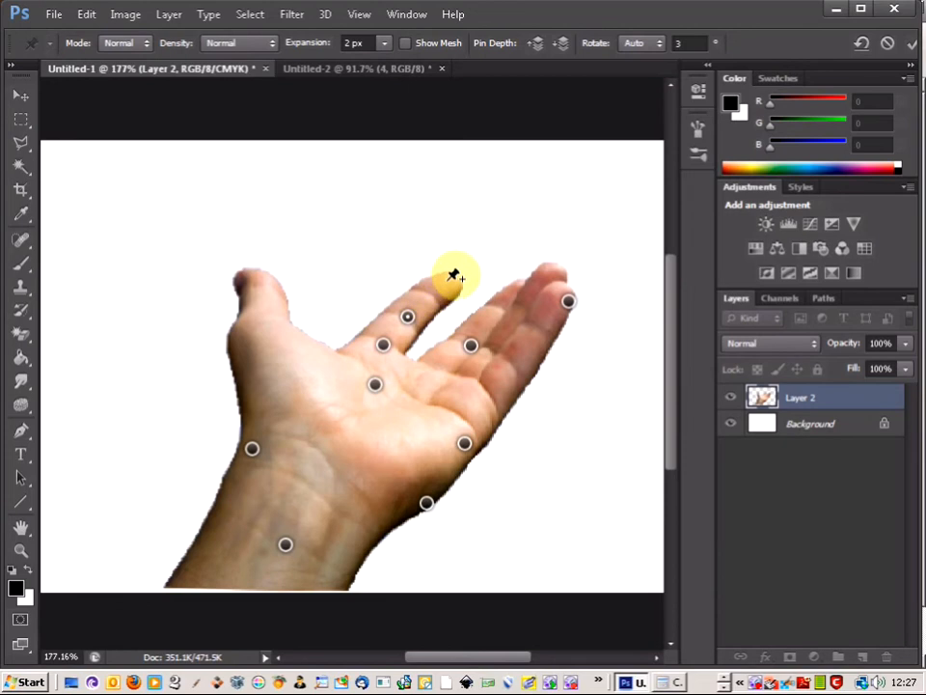
pyautogui.click(455, 280)
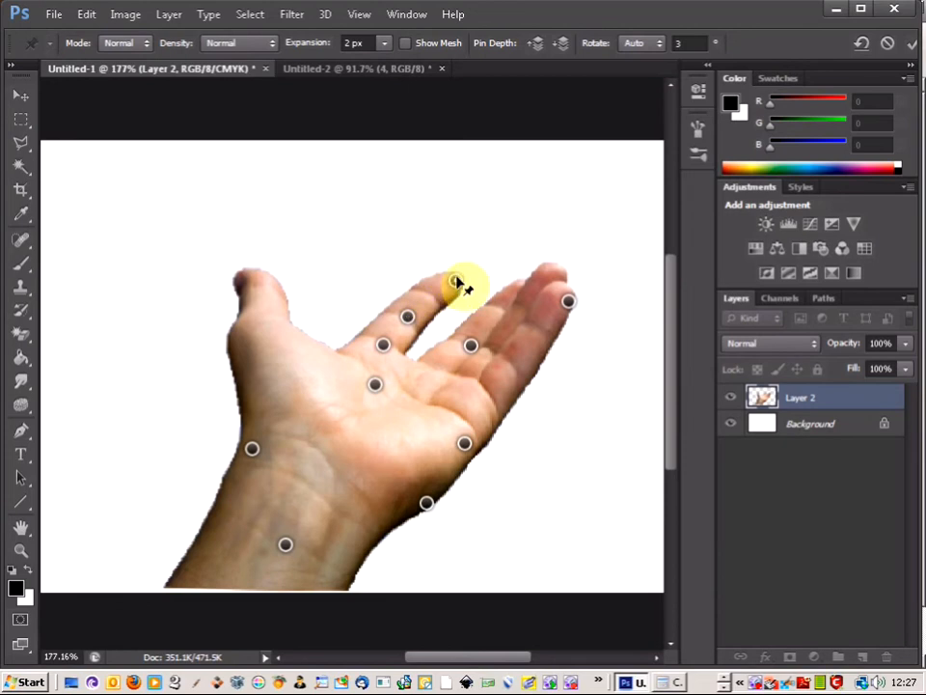
pyautogui.moveTo(458, 281); pyautogui.dragTo(422, 252)
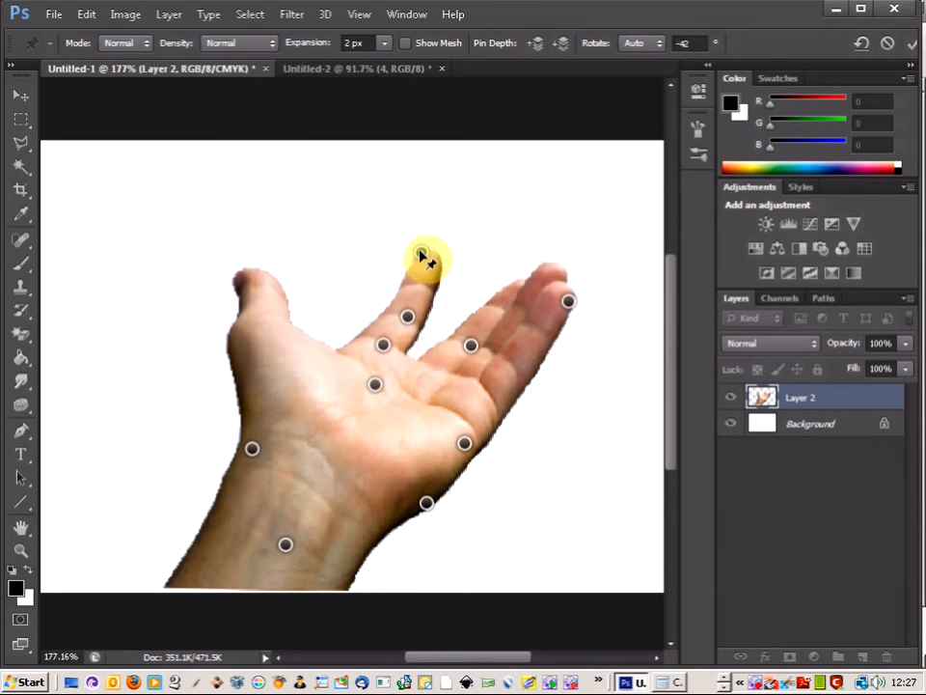
# - Straighten the index finger back to its outstretched pose and remove the pin at its middle
pyautogui.click(408, 319)
pyautogui.moveTo(440, 253)
pyautogui.mouseDown()
pyautogui.moveTo(444, 270)
pyautogui.moveTo(450, 262)
pyautogui.moveTo(446, 274)
pyautogui.mouseUp()
pyautogui.click(407, 315)
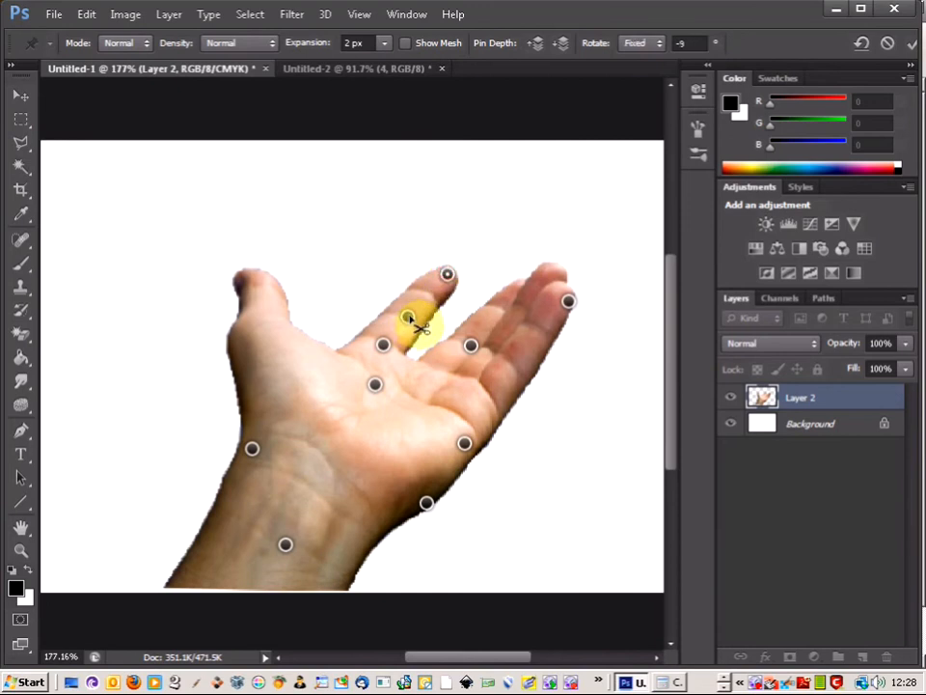
pyautogui.keyDown('alt'); pyautogui.click(409, 319); pyautogui.keyUp('alt')
pyautogui.moveTo(449, 277)
pyautogui.mouseDown()
pyautogui.moveTo(430, 252)
pyautogui.moveTo(403, 241)
pyautogui.moveTo(388, 247)
pyautogui.moveTo(452, 272)
pyautogui.mouseUp()
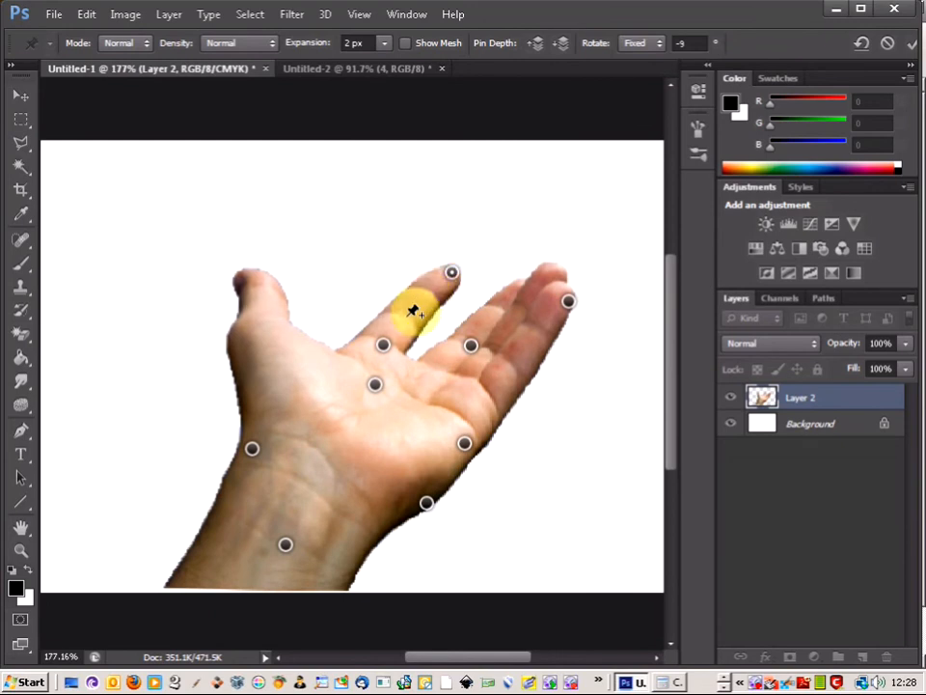
# - Add two joint pins along the index finger and move its pins so the finger curls upright from its base
pyautogui.click(408, 317)
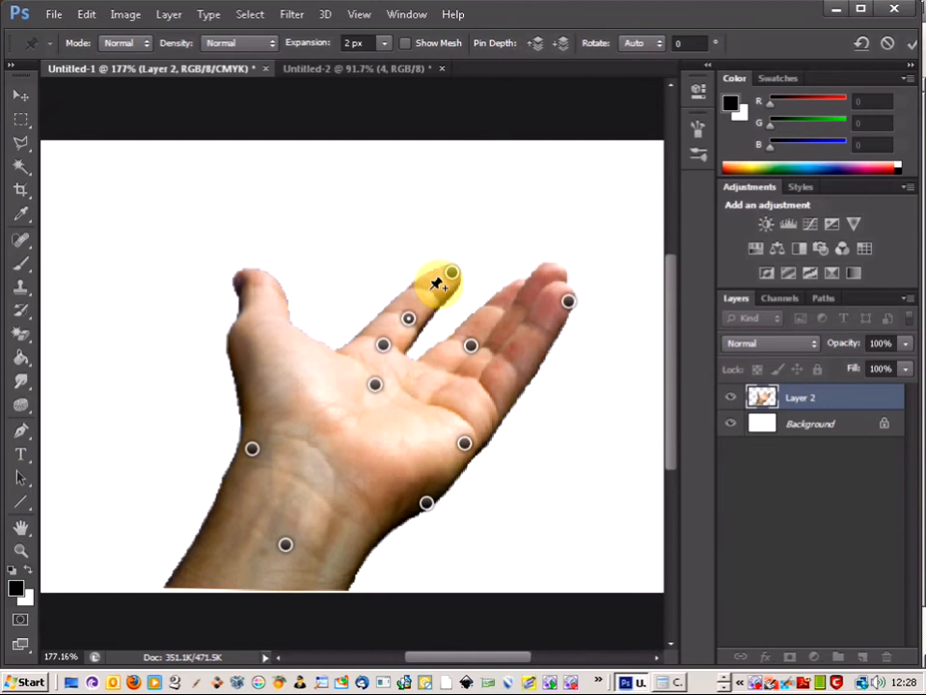
pyautogui.click(429, 293)
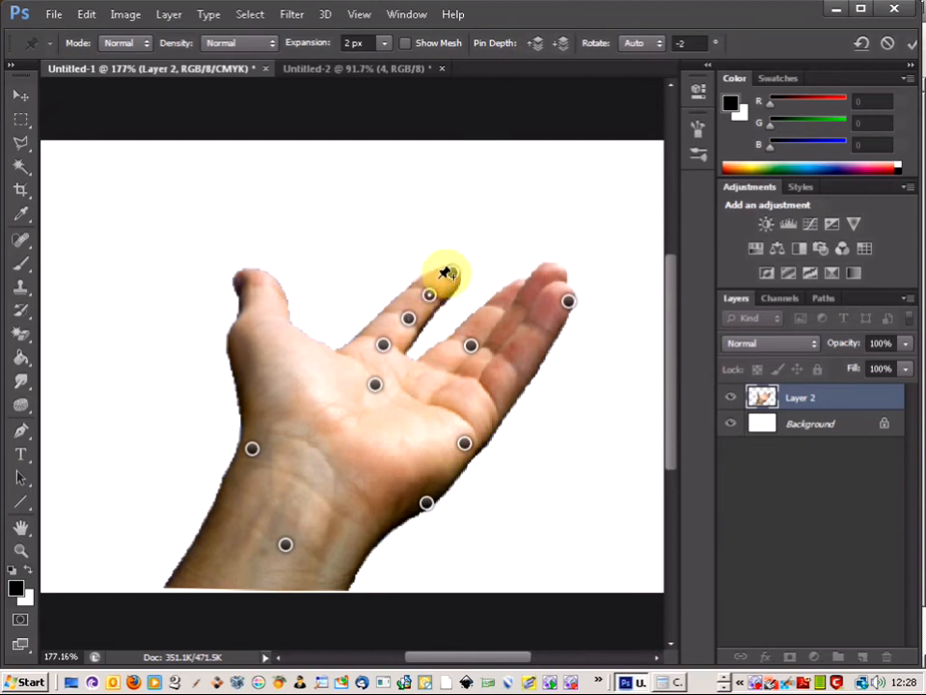
pyautogui.moveTo(457, 274); pyautogui.dragTo(422, 327)
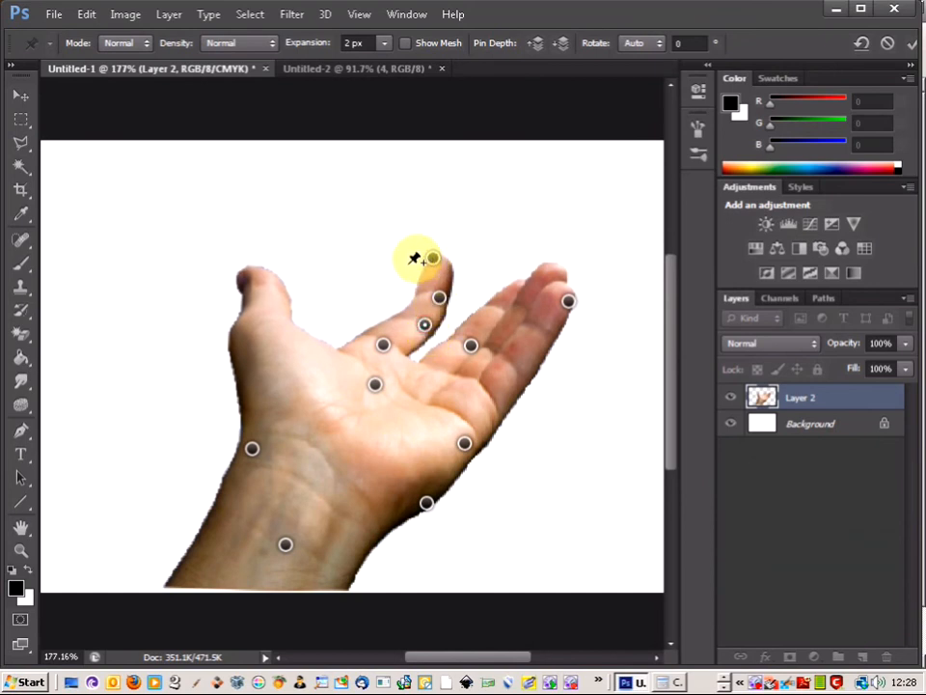
pyautogui.moveTo(386, 350); pyautogui.dragTo(403, 357)
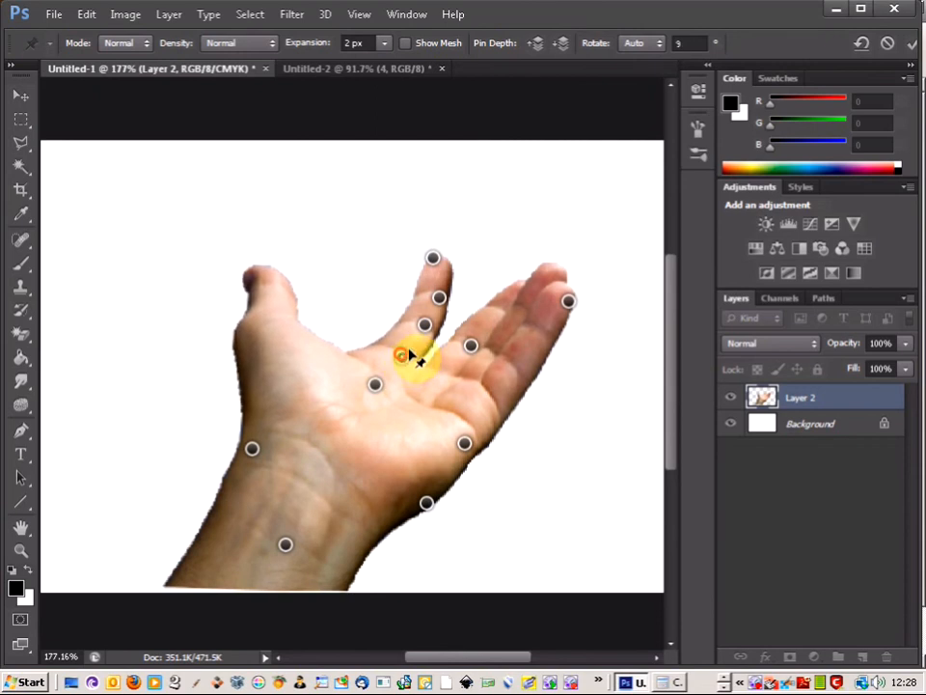
# - Pin the thumb's base, joint and tip, and move these pins to bend the thumb inward toward the index finger
pyautogui.click(309, 362)
pyautogui.click(266, 319)
pyautogui.click(268, 271)
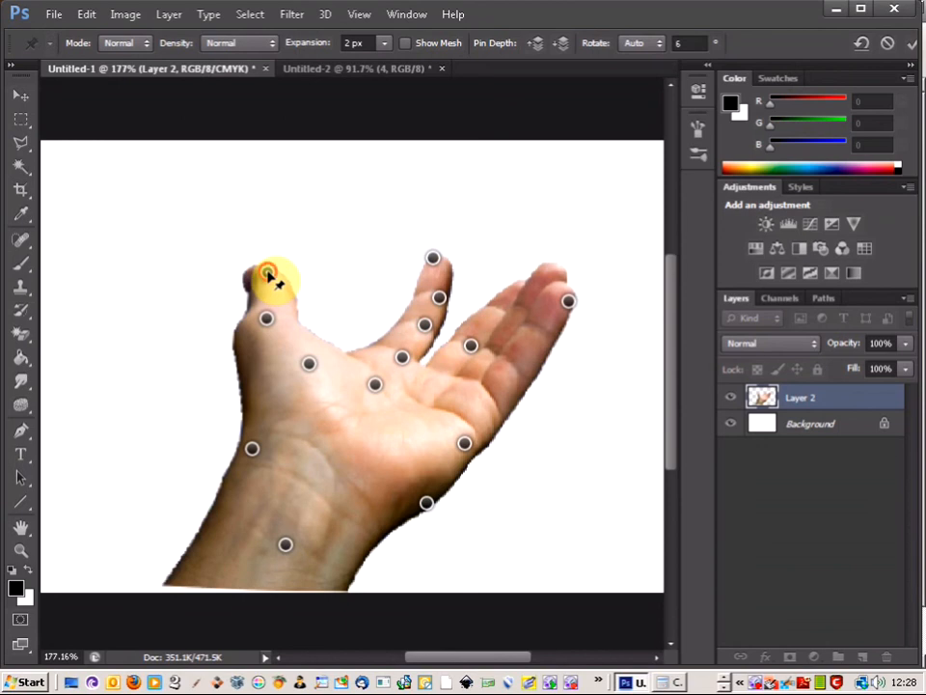
pyautogui.moveTo(269, 273); pyautogui.dragTo(260, 331)
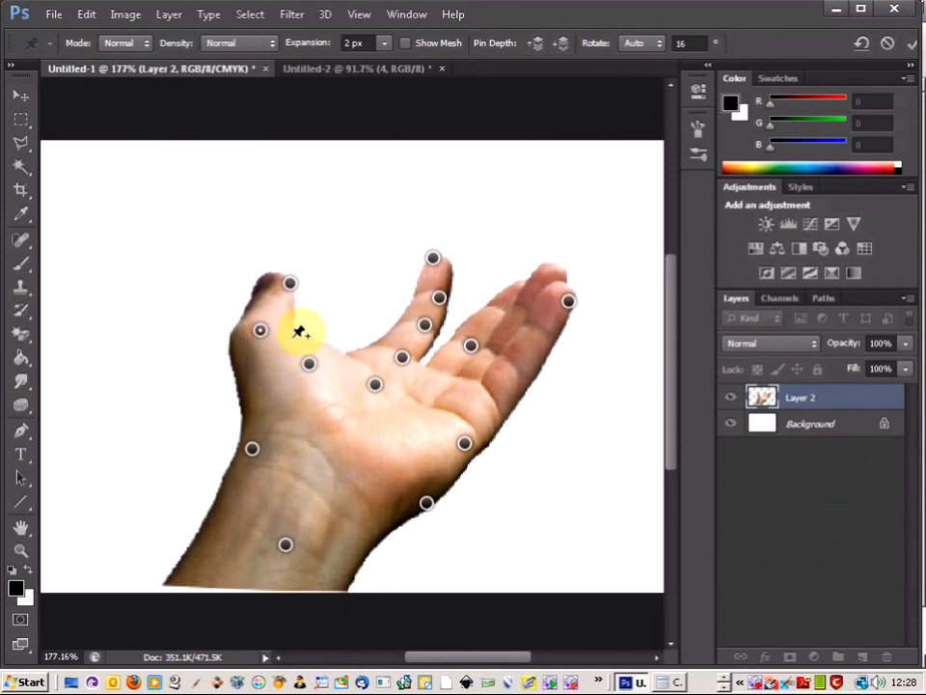
pyautogui.moveTo(309, 366); pyautogui.dragTo(297, 373)
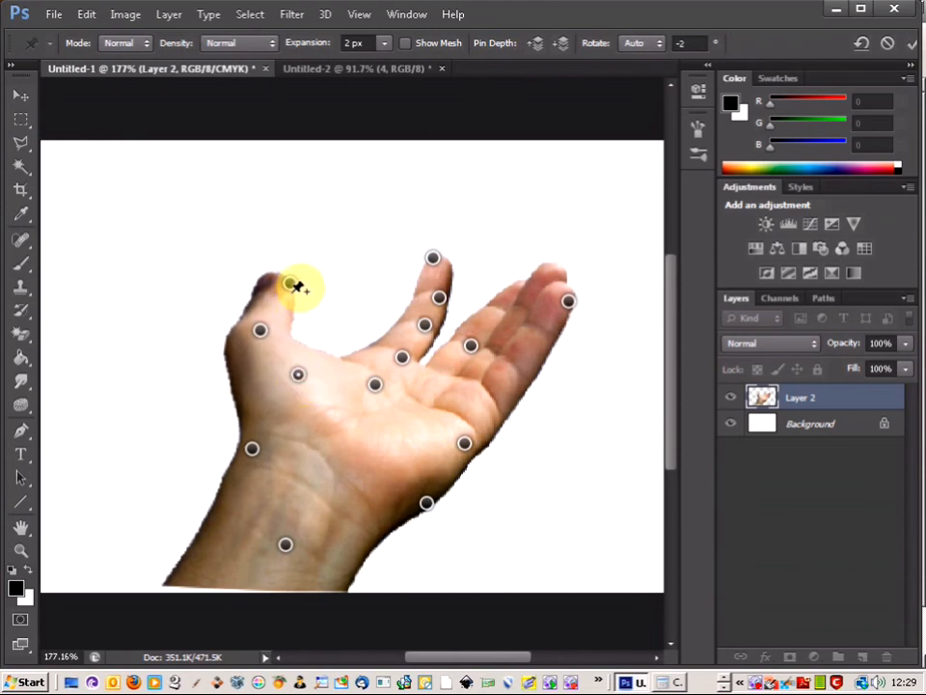
pyautogui.moveTo(294, 284); pyautogui.dragTo(301, 294)
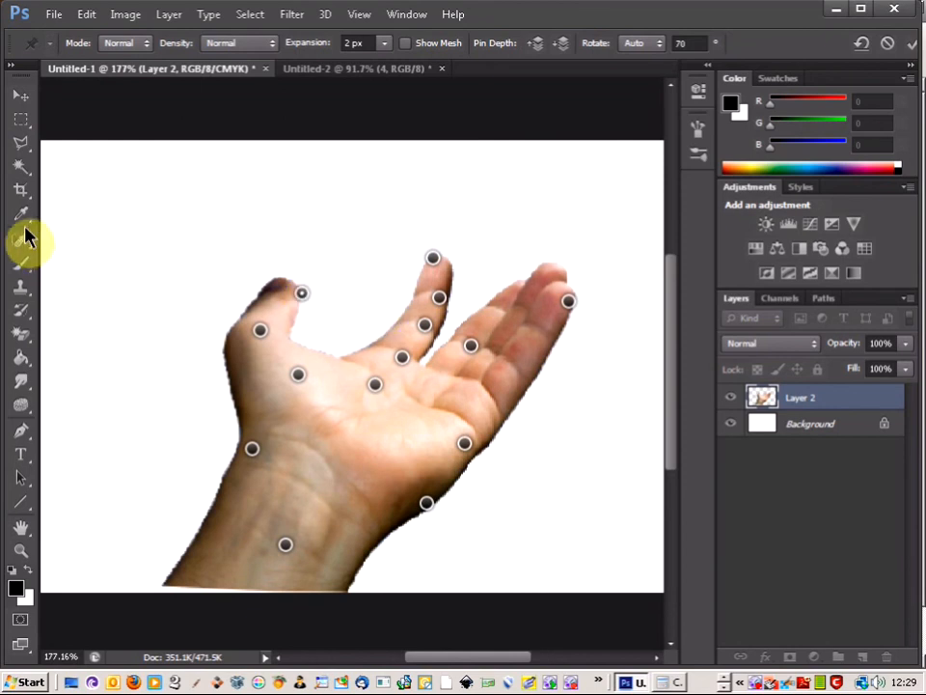
# - Apply the Puppet Warp, and undo and restore it to compare the hand before and after
pyautogui.click(20, 120)
pyautogui.click(413, 262)
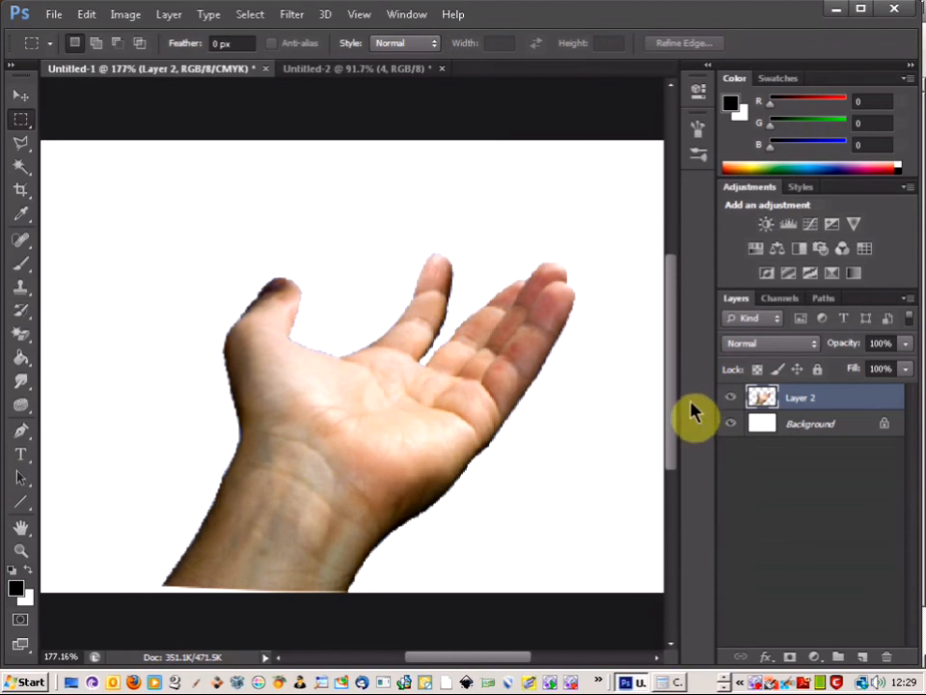
pyautogui.hotkey('ctrl', 'z')
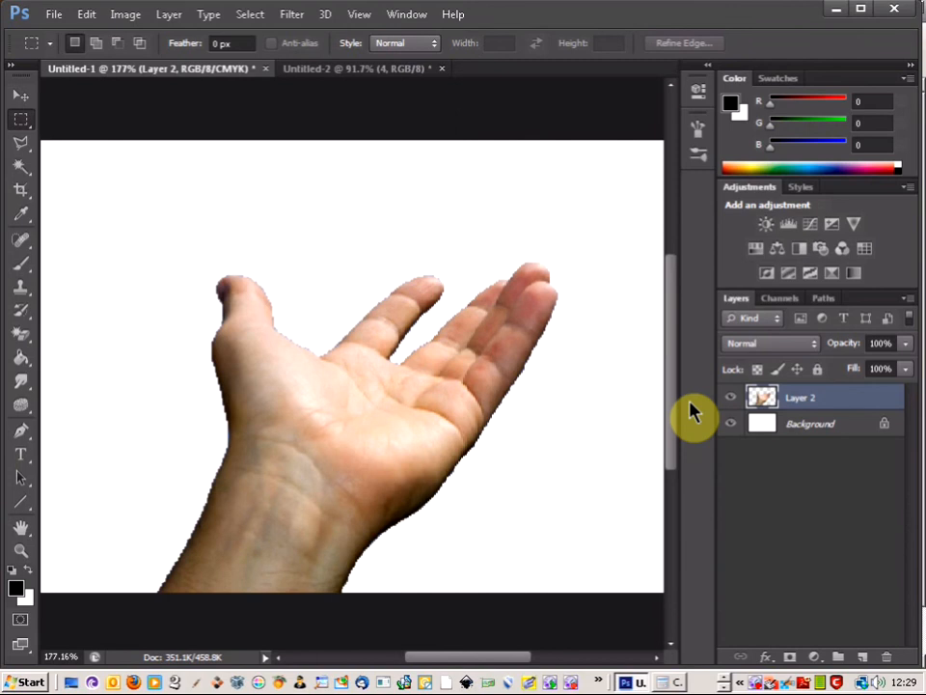
pyautogui.hotkey('ctrl', 'z')
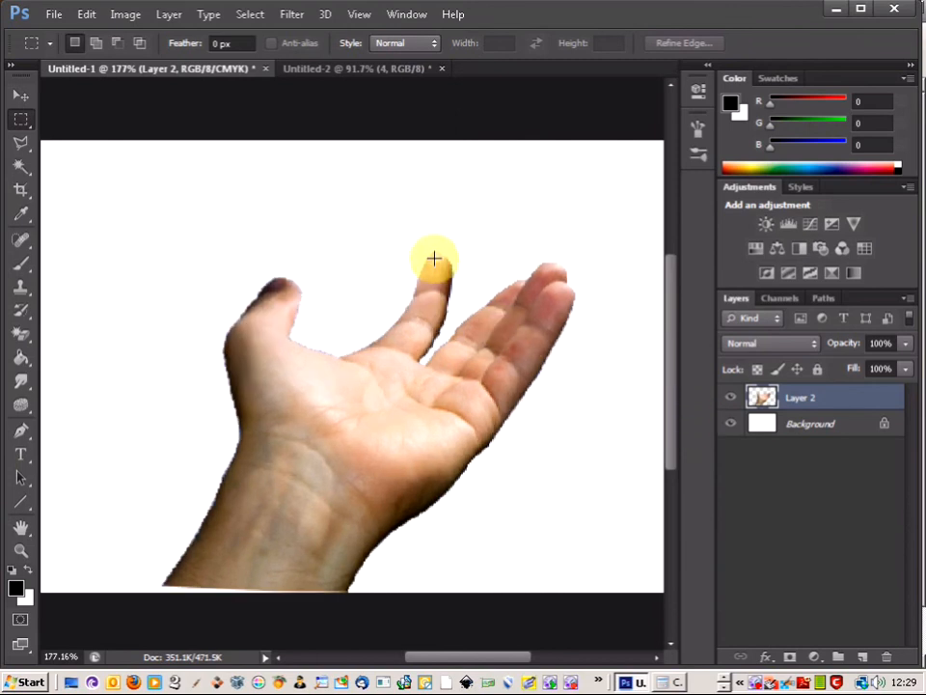